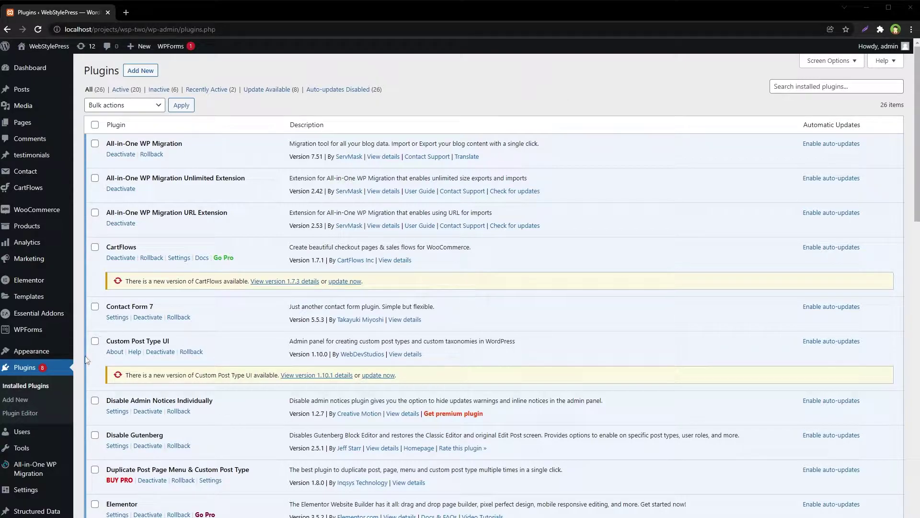
Step: On Plugins > Add New, search for 'File Manager' to list 1,036 matching plugins
{"action": "left_click", "coordinate": [15, 400]}
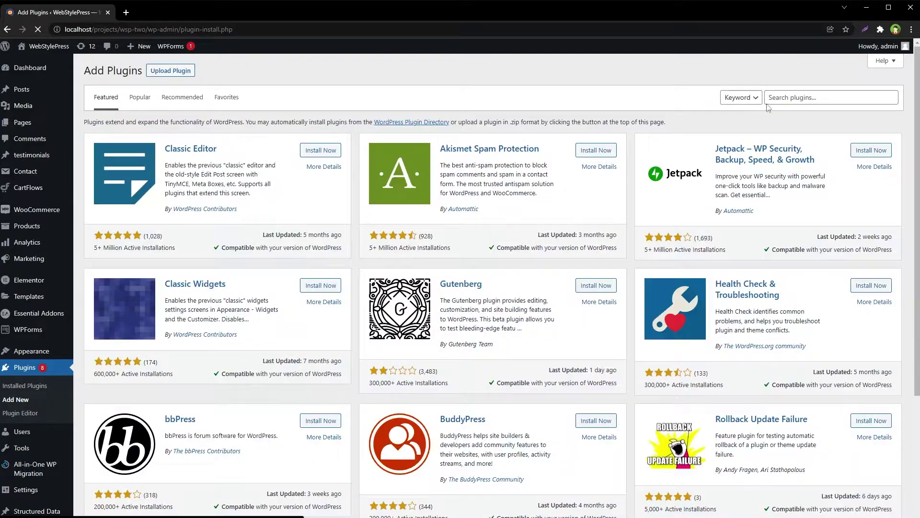
{"action": "left_click", "coordinate": [786, 96]}
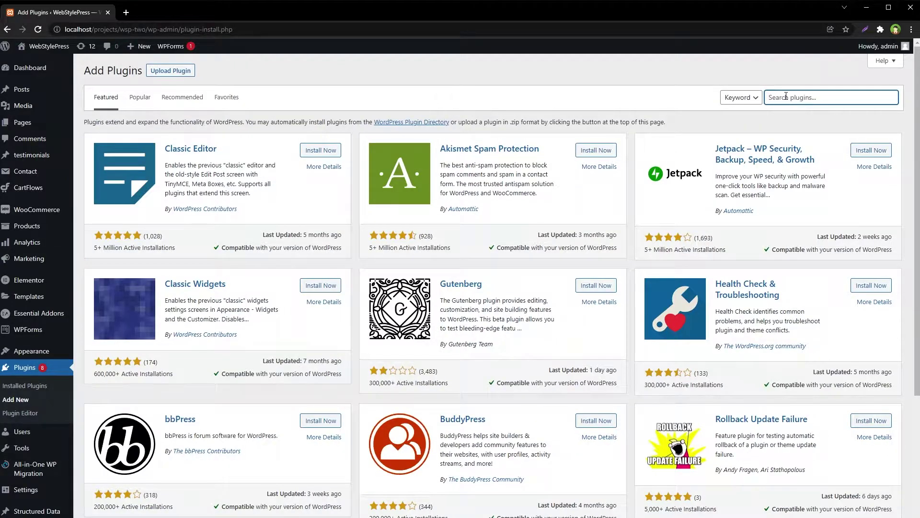
{"action": "type", "text": "File Manager"}
{"action": "left_click_drag", "start_coordinate": [818, 97], "coordinate": [765, 101]}
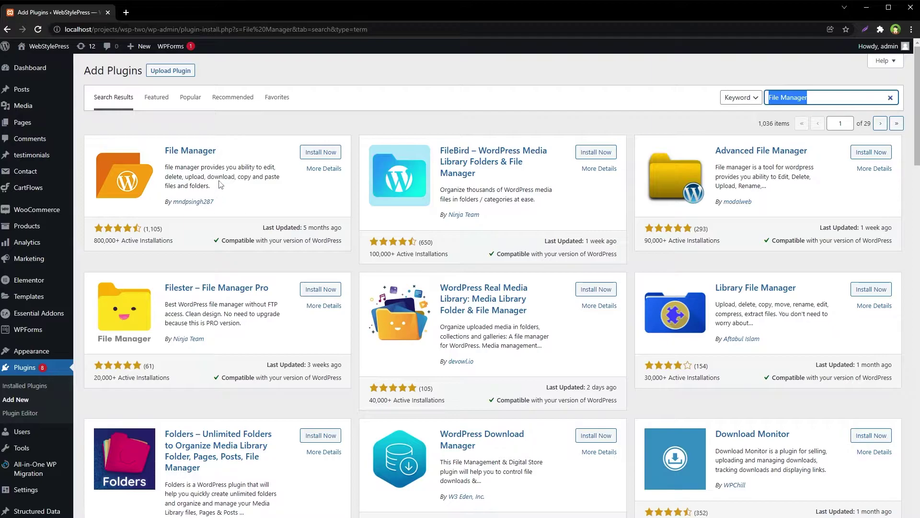
{"action": "left_click", "coordinate": [383, 115]}
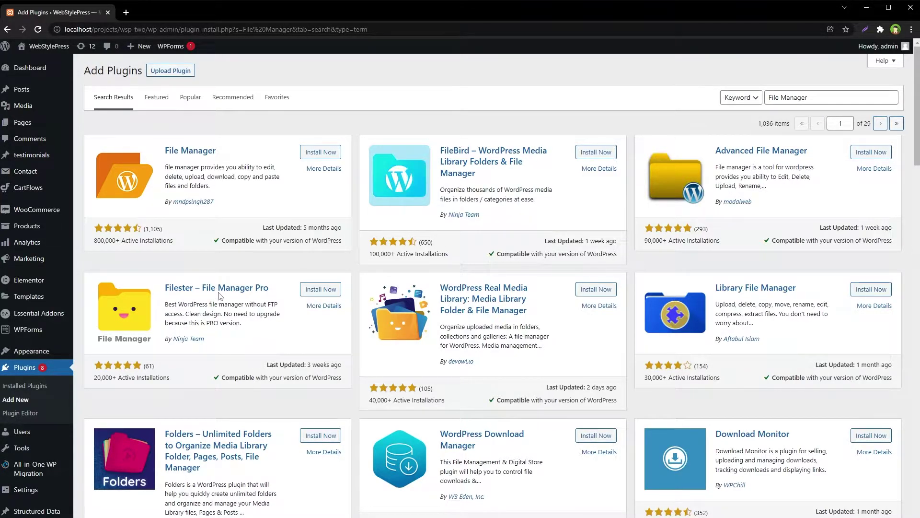
Step: Install and activate the File Manager plugin, then go to WP File Manager in the sidebar
{"action": "left_click", "coordinate": [318, 152]}
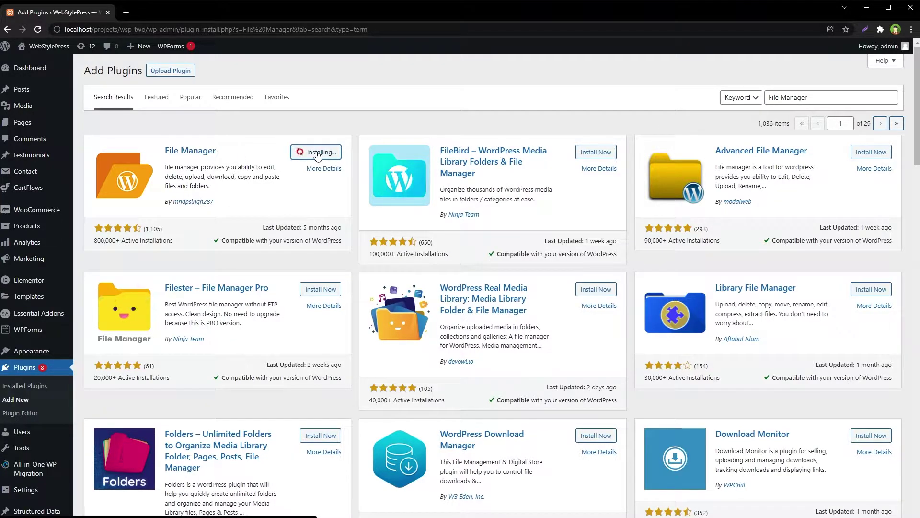
{"action": "left_click", "coordinate": [323, 154]}
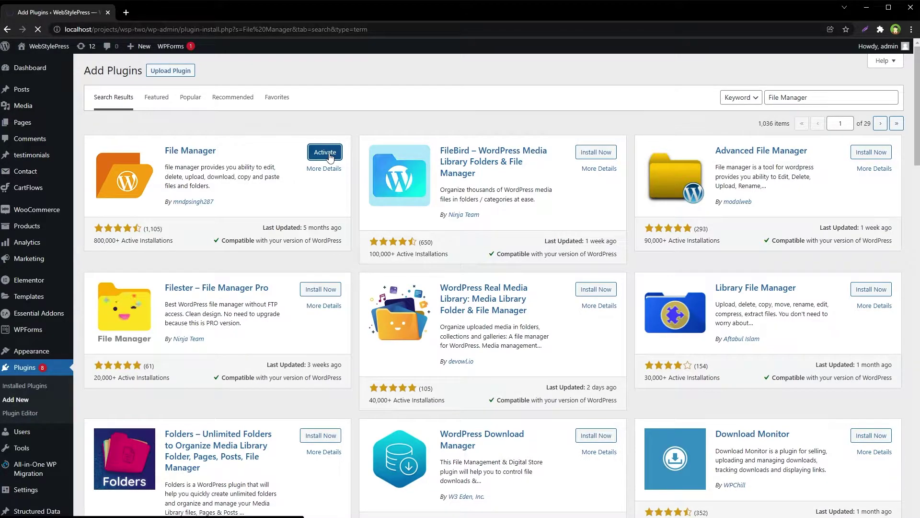
{"action": "scroll", "coordinate": [330, 158], "scroll_direction": "down", "scroll_amount": 8}
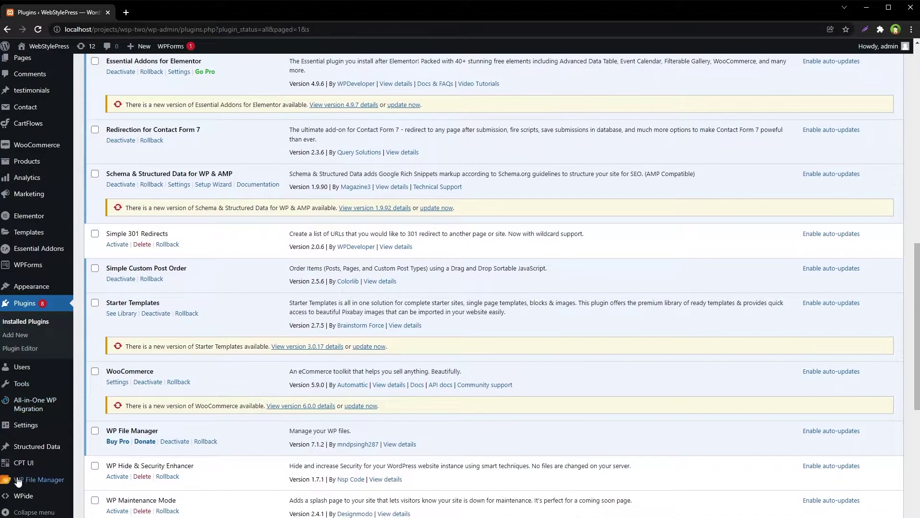
{"action": "mouse_move", "coordinate": [55, 486]}
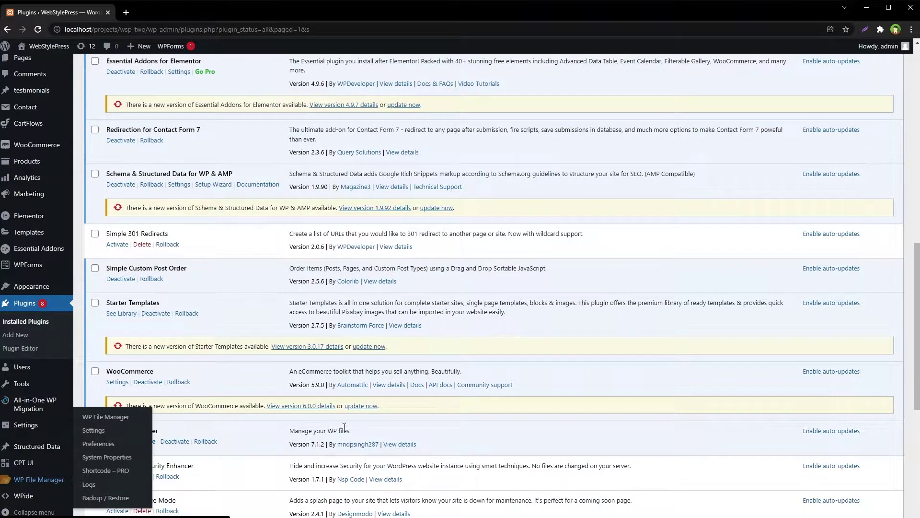
{"action": "scroll", "coordinate": [363, 424], "scroll_direction": "down", "scroll_amount": 6}
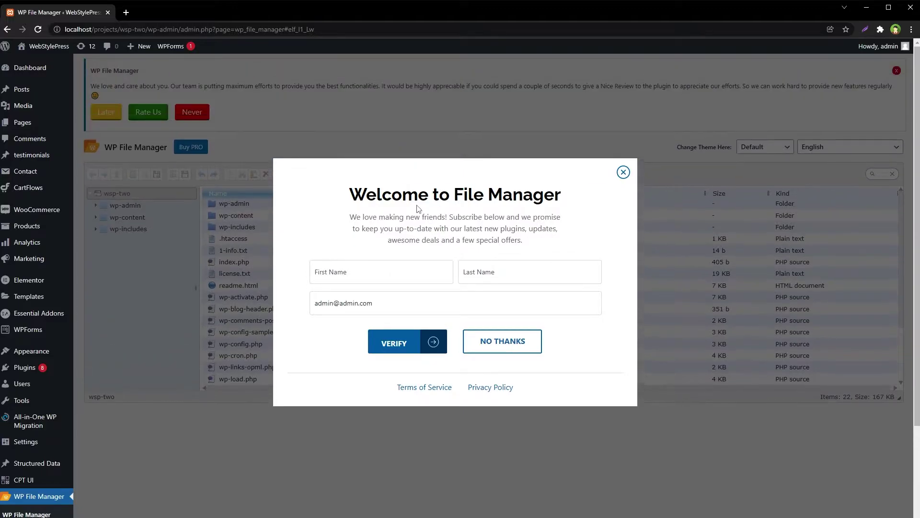
Step: Decline the welcome offer, stretch the panel to show 22 items, and open .htaccess's context menu
{"action": "left_click", "coordinate": [513, 341]}
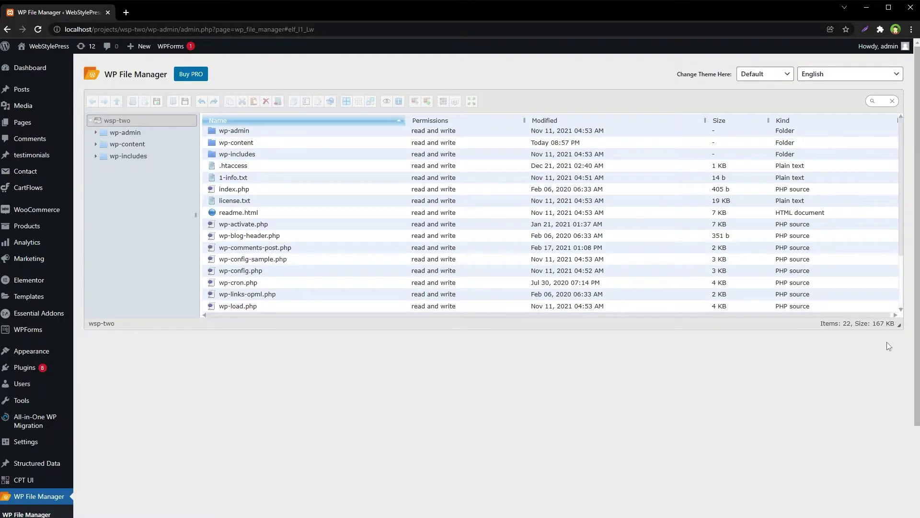
{"action": "left_click_drag", "start_coordinate": [899, 326], "coordinate": [888, 489]}
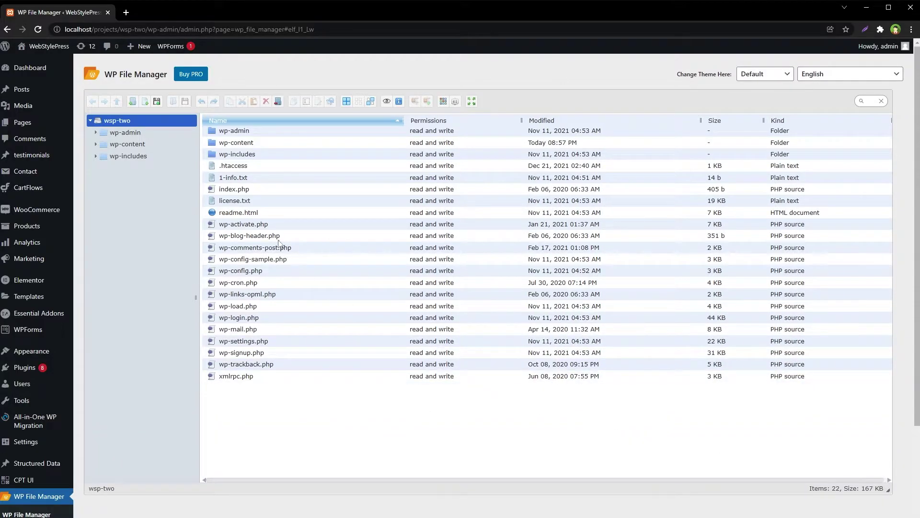
{"action": "left_click", "coordinate": [235, 166]}
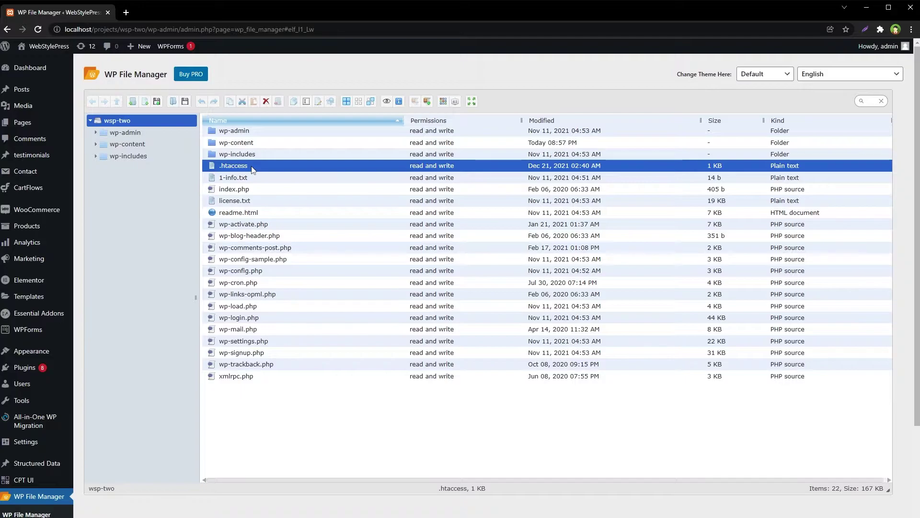
{"action": "right_click", "coordinate": [289, 169]}
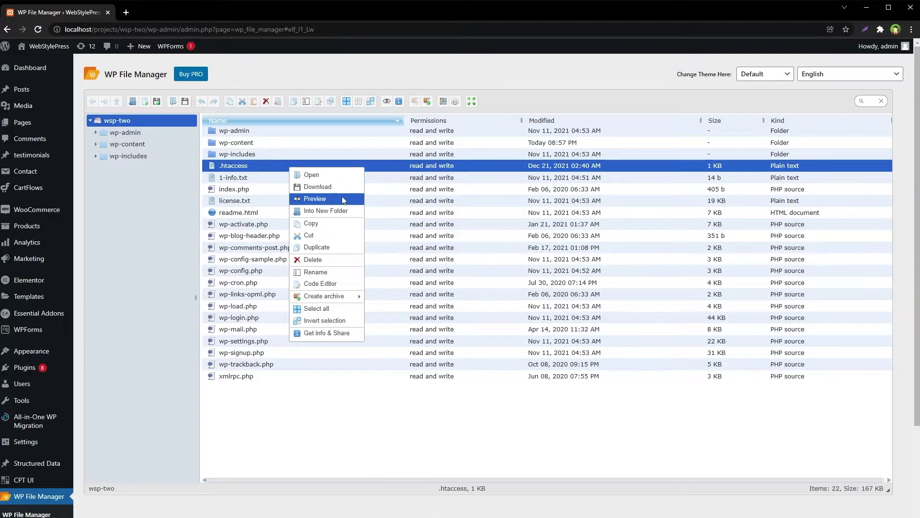
Step: Open .htaccess in the Code Editor, enlarge it to read the code, then cancel unchanged
{"action": "left_click", "coordinate": [343, 284]}
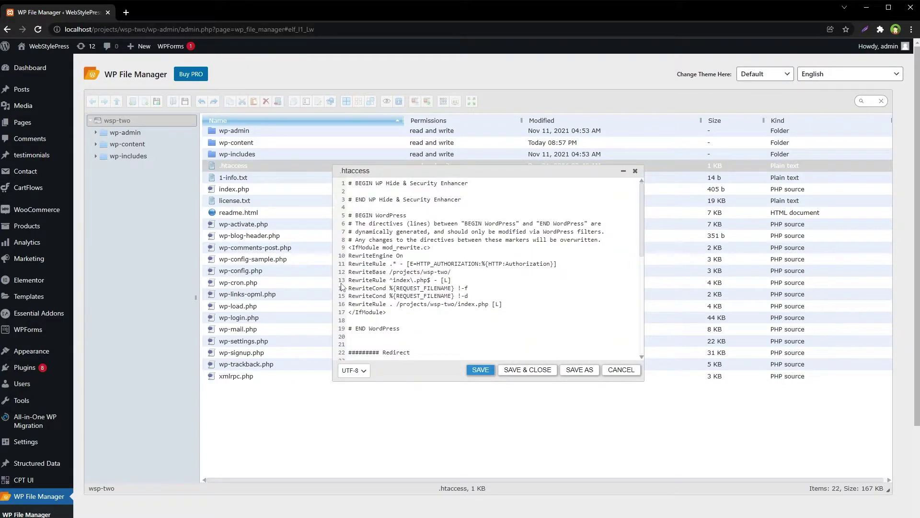
{"action": "left_click_drag", "start_coordinate": [496, 174], "coordinate": [402, 158]}
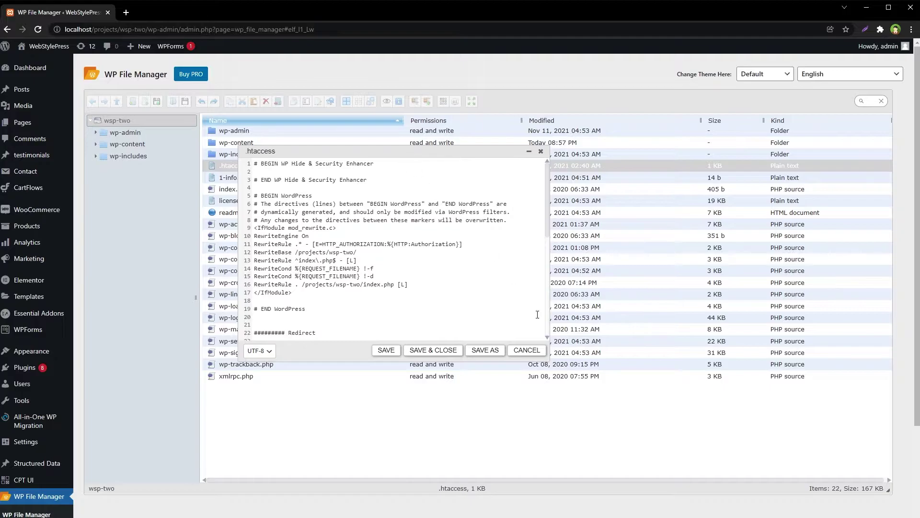
{"action": "left_click_drag", "start_coordinate": [546, 358], "coordinate": [775, 467]}
{"action": "scroll", "coordinate": [529, 325], "scroll_direction": "down", "scroll_amount": 6}
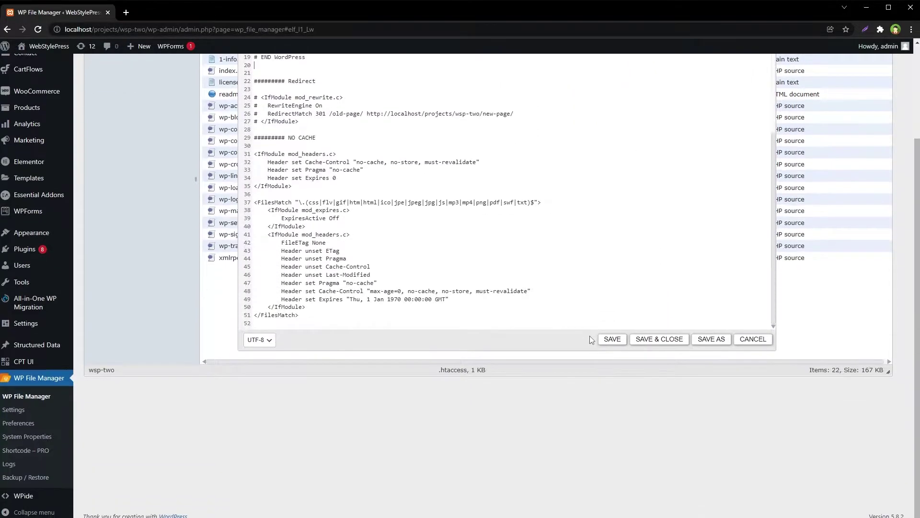
{"action": "scroll", "coordinate": [575, 499], "scroll_direction": "up", "scroll_amount": 4}
{"action": "scroll", "coordinate": [499, 301], "scroll_direction": "up", "scroll_amount": 6}
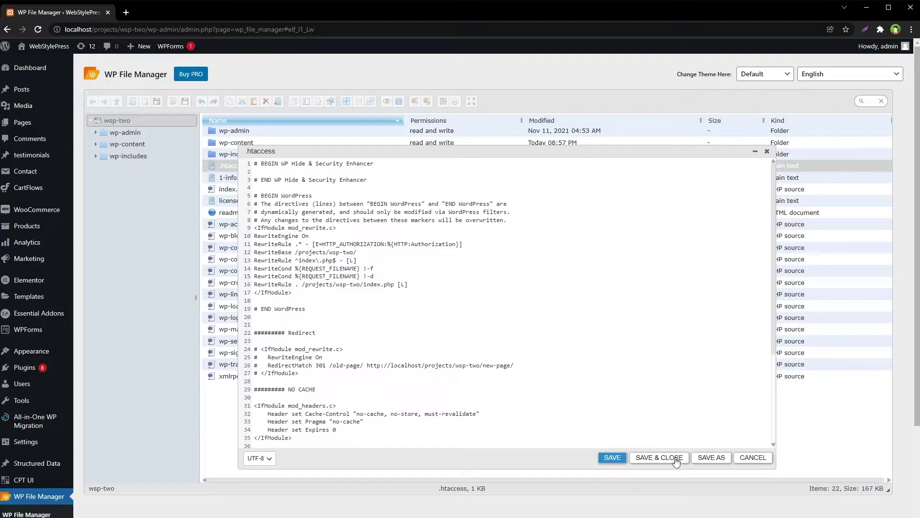
{"action": "left_click", "coordinate": [745, 462]}
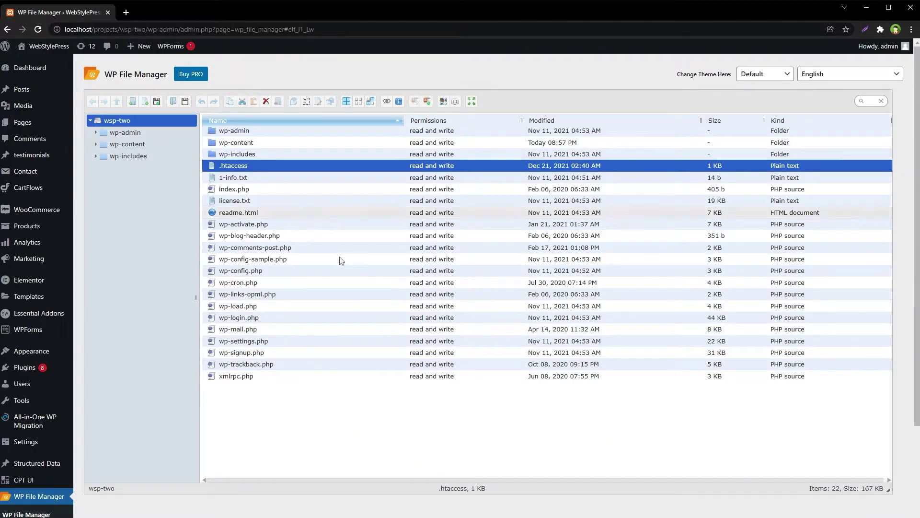
Step: Select all 22 items and clear the selection, then select wp-config.php alone
{"action": "left_click_drag", "start_coordinate": [349, 426], "coordinate": [234, 253]}
{"action": "key", "text": "ctrl+a"}
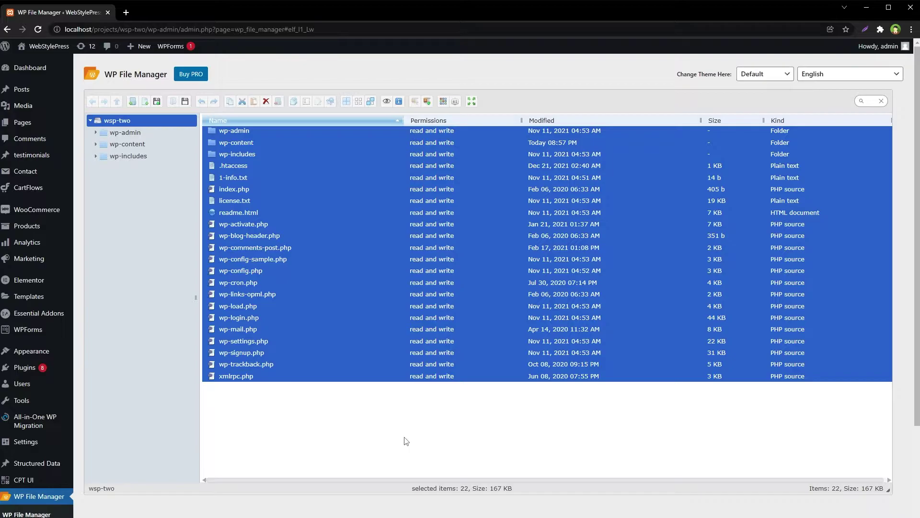
{"action": "left_click", "coordinate": [387, 420]}
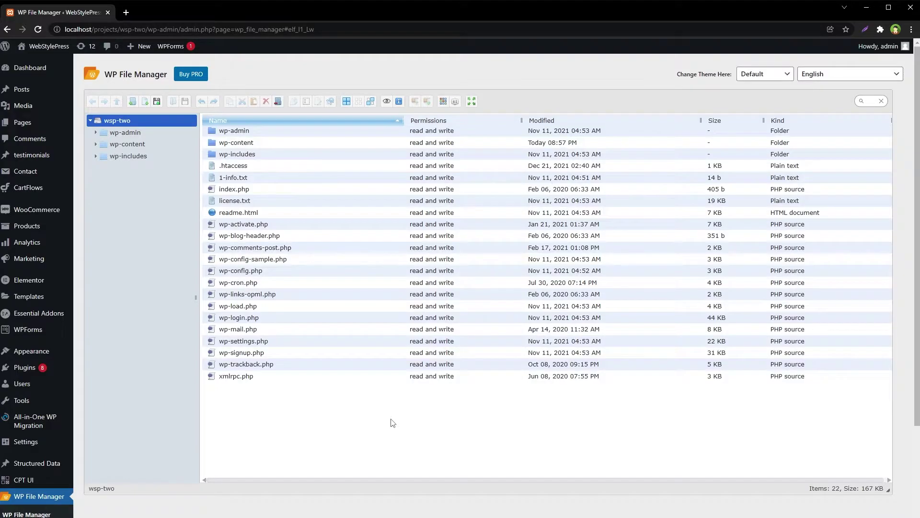
{"action": "left_click_drag", "start_coordinate": [402, 420], "coordinate": [240, 115]}
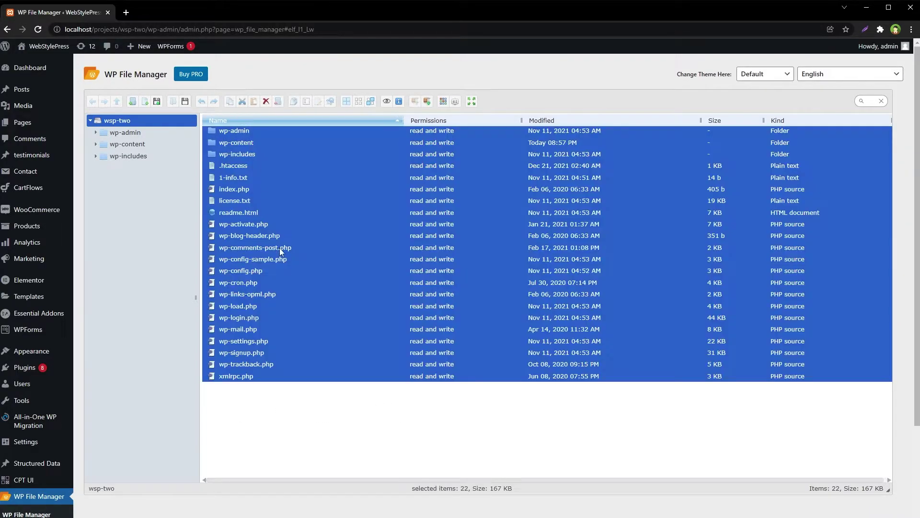
{"action": "left_click", "coordinate": [294, 404]}
{"action": "left_click", "coordinate": [242, 167]}
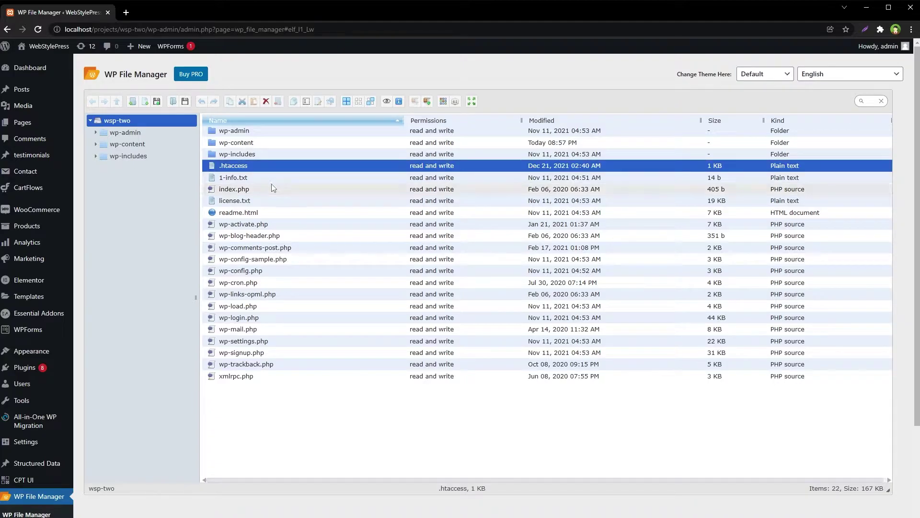
{"action": "left_click", "coordinate": [309, 273]}
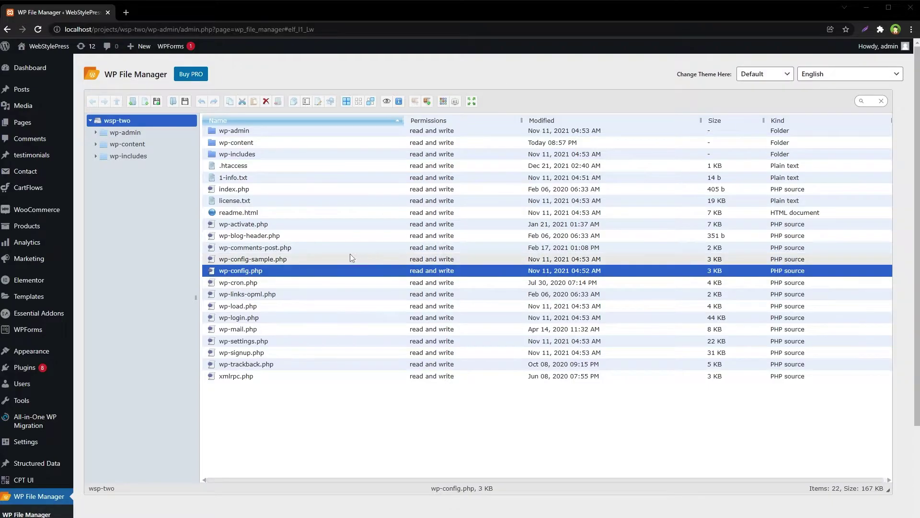
Step: View and close Get info & Share for wp-includes, then open it for wp-activate.php
{"action": "right_click", "coordinate": [246, 156]}
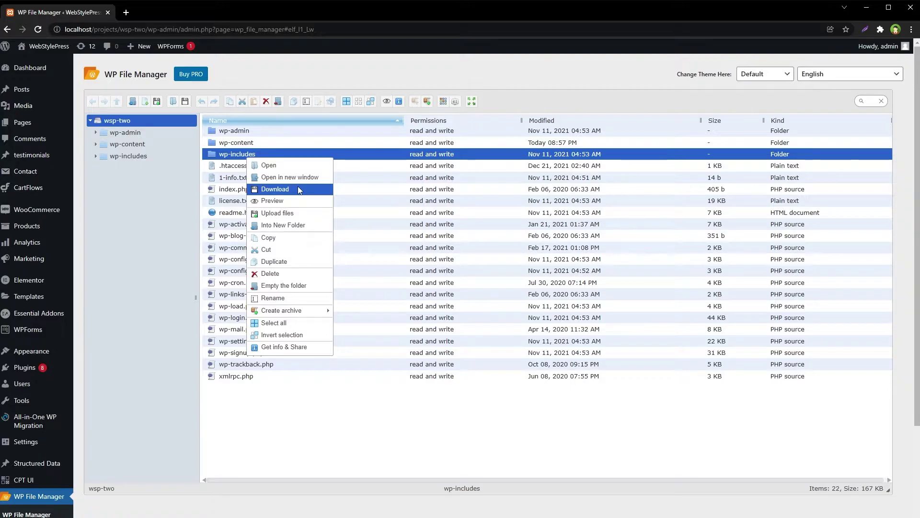
{"action": "mouse_move", "coordinate": [317, 309]}
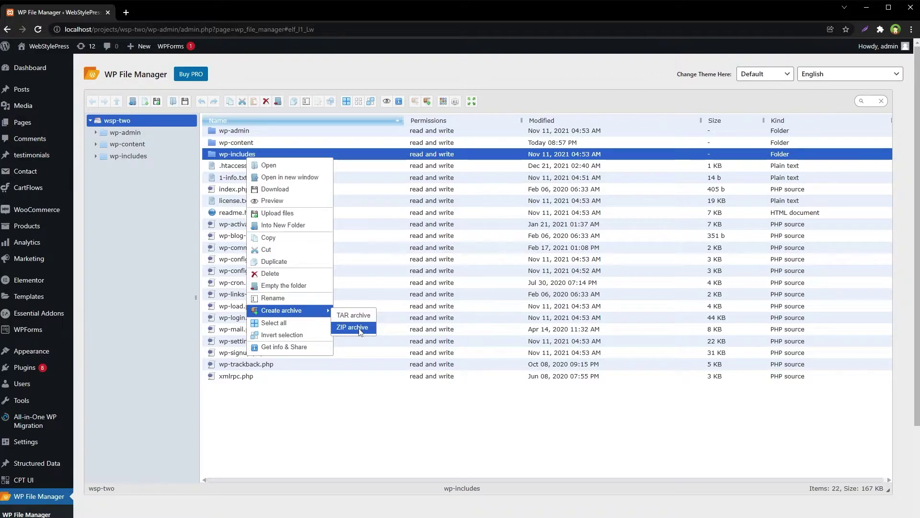
{"action": "left_click", "coordinate": [298, 347]}
{"action": "left_click", "coordinate": [608, 214]}
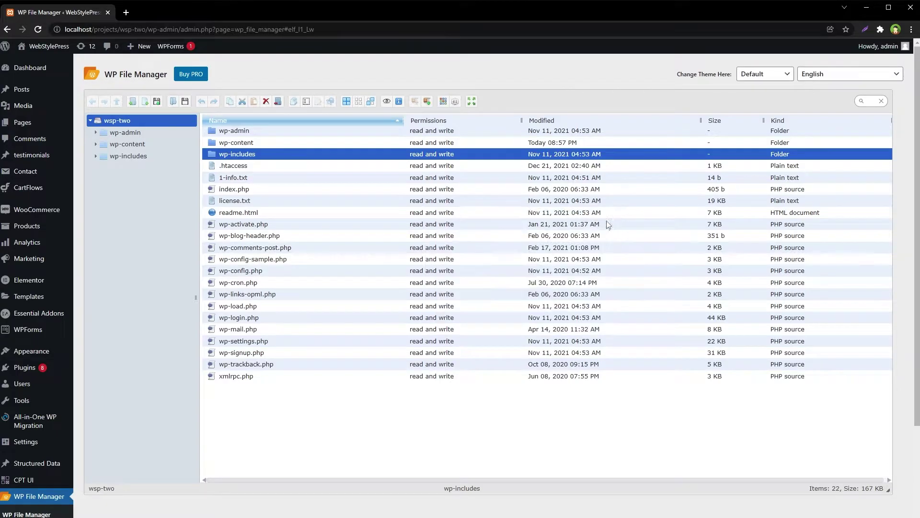
{"action": "right_click", "coordinate": [242, 225]}
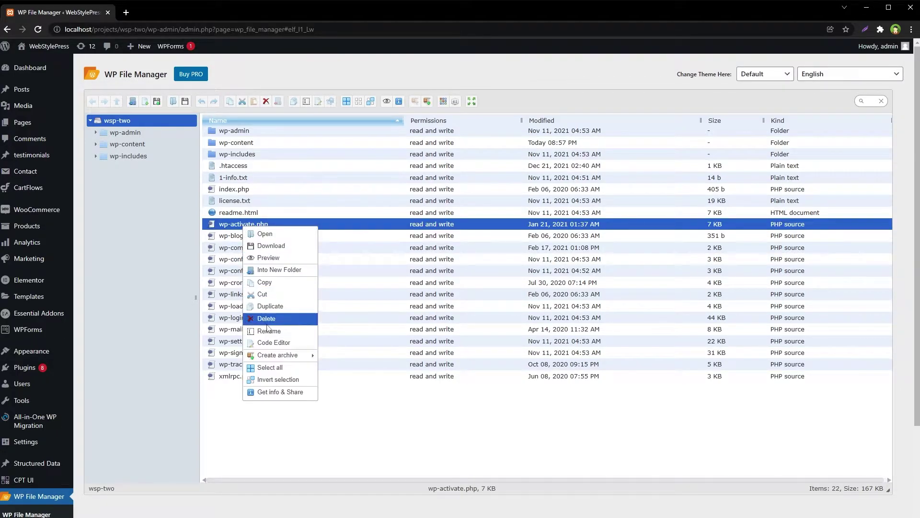
{"action": "left_click", "coordinate": [288, 393]}
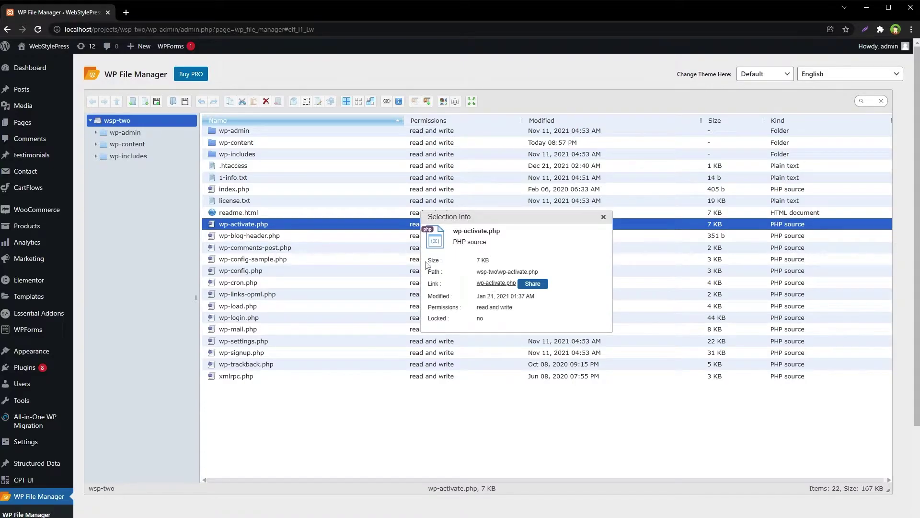
Step: Review wp-activate.php's 7 KB size and permissions, then close its info panel
{"action": "left_click_drag", "start_coordinate": [426, 263], "coordinate": [508, 263]}
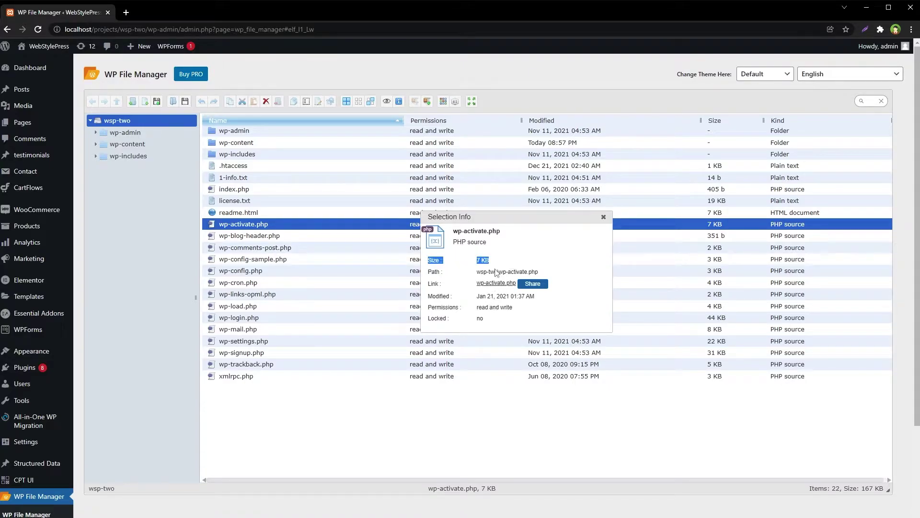
{"action": "left_click", "coordinate": [432, 271]}
{"action": "mouse_move", "coordinate": [431, 297]}
{"action": "left_mouse_down"}
{"action": "mouse_move", "coordinate": [548, 300]}
{"action": "mouse_move", "coordinate": [539, 309]}
{"action": "mouse_move", "coordinate": [428, 311]}
{"action": "left_mouse_up"}
{"action": "left_click", "coordinate": [486, 316]}
{"action": "left_click", "coordinate": [603, 216]}
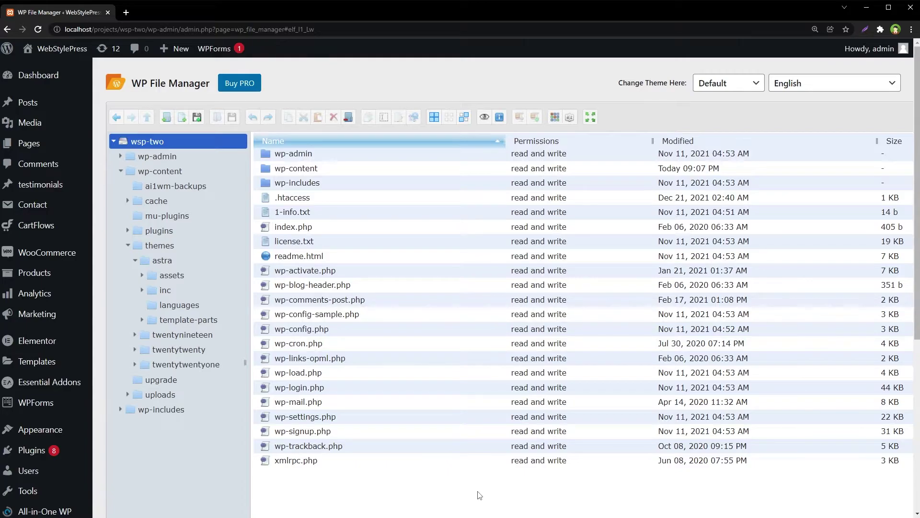
Step: Show Get info & Share for wp-blog-header.php, check size and permissions, then close it
{"action": "right_click", "coordinate": [353, 290]}
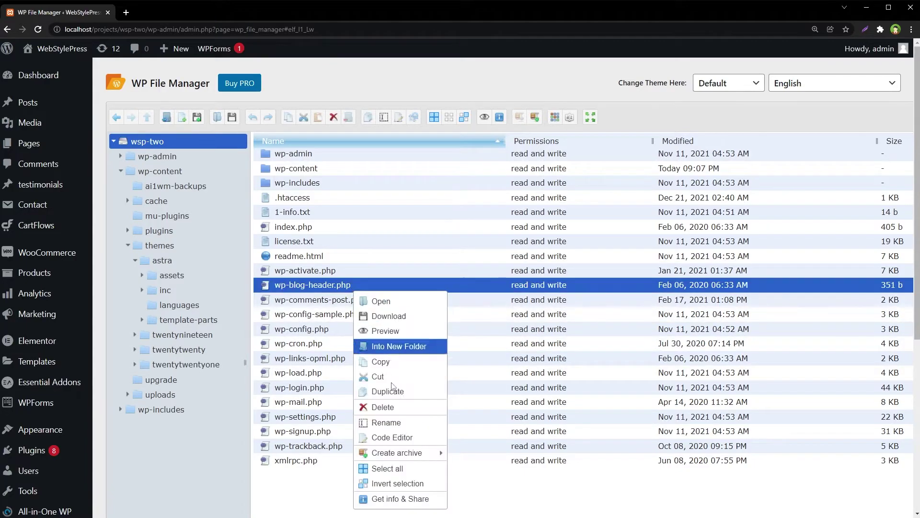
{"action": "left_click", "coordinate": [426, 500]}
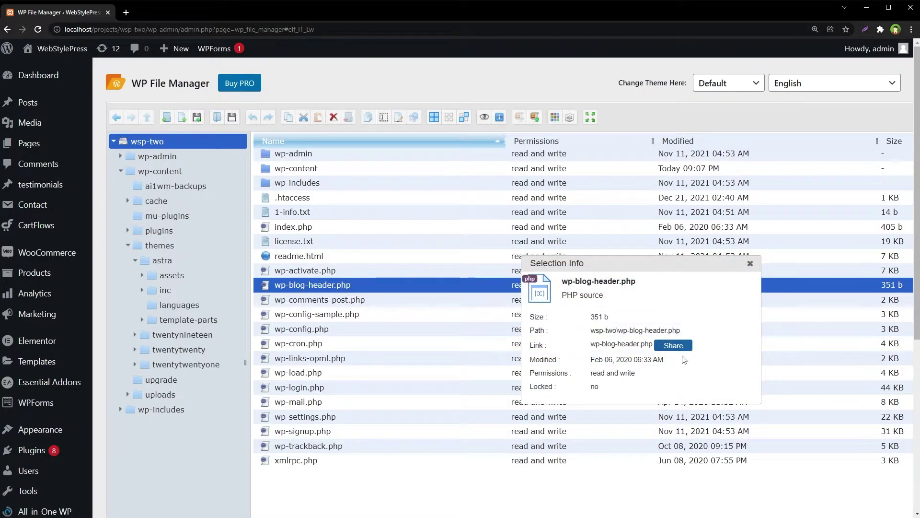
{"action": "left_click_drag", "start_coordinate": [530, 372], "coordinate": [646, 380]}
{"action": "left_click_drag", "start_coordinate": [541, 339], "coordinate": [546, 325]}
{"action": "left_click", "coordinate": [750, 263]}
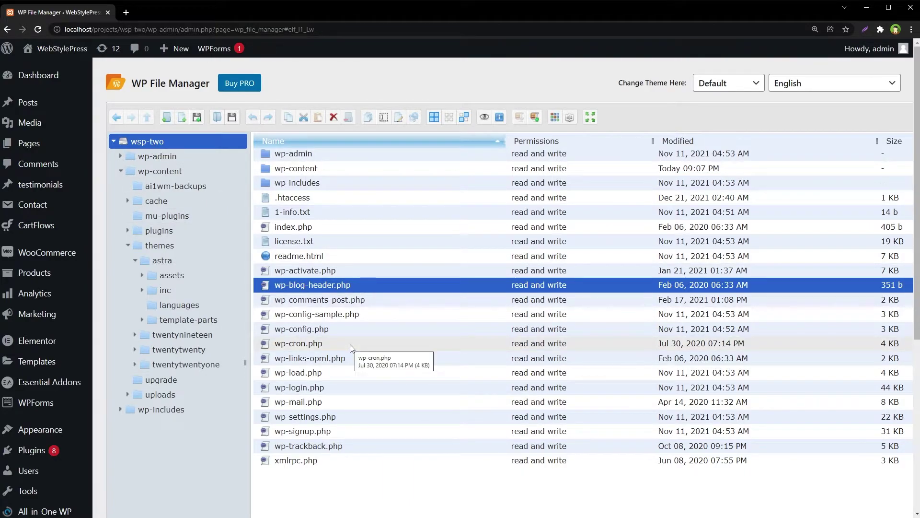
Step: Browse from the root into wp-content > uploads > 2019 > 07
{"action": "left_click", "coordinate": [319, 199]}
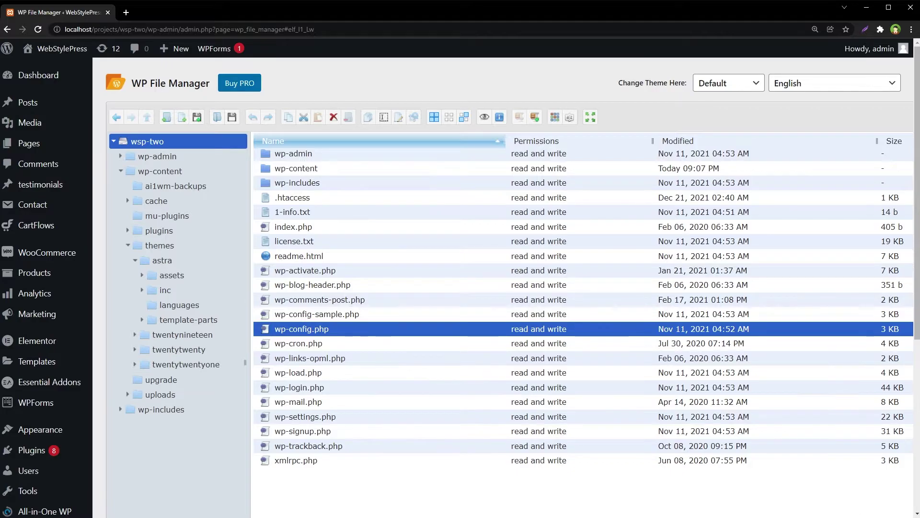
{"action": "left_click", "coordinate": [268, 158]}
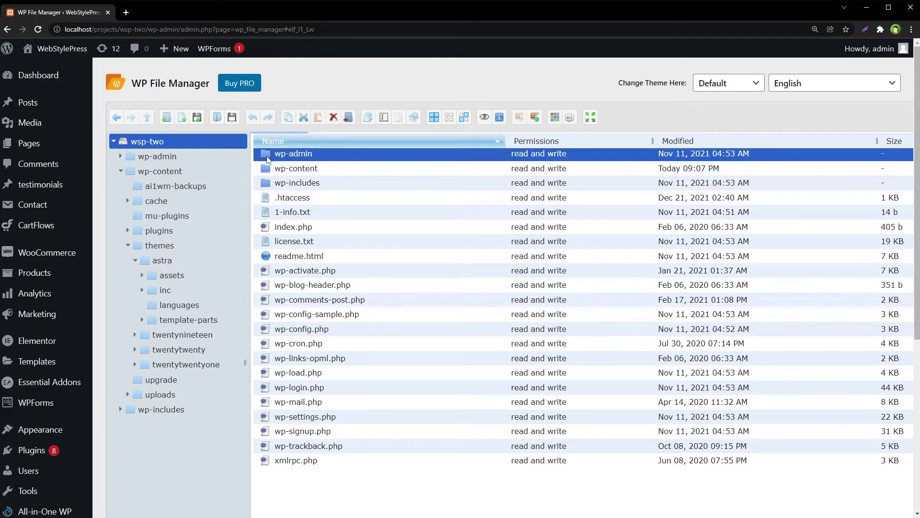
{"action": "left_click", "coordinate": [265, 170]}
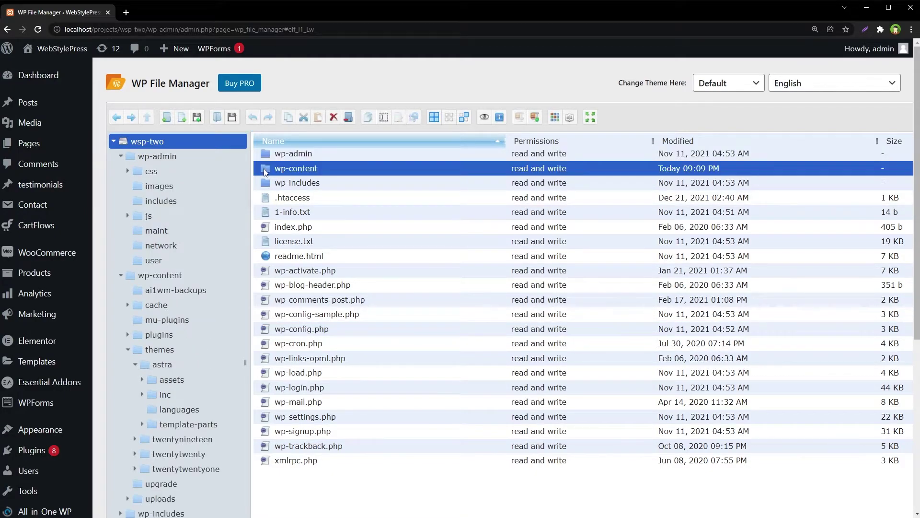
{"action": "double_click", "coordinate": [265, 171]}
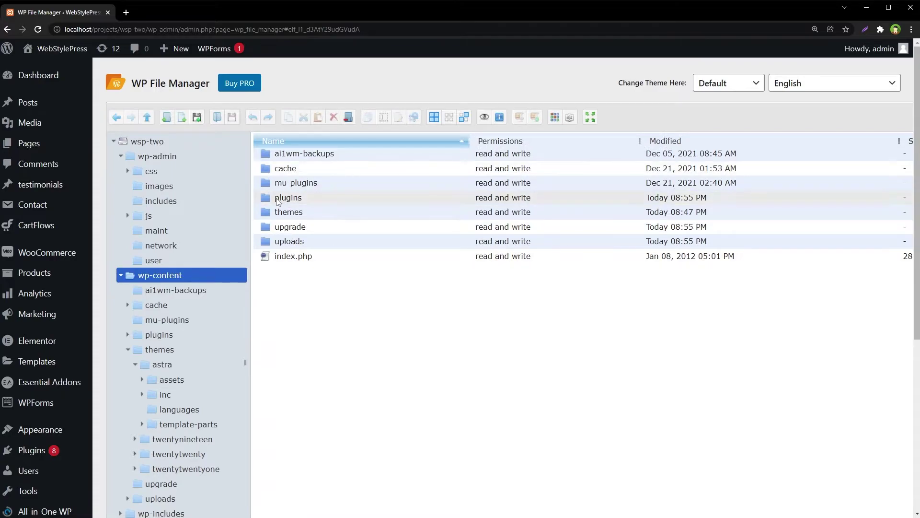
{"action": "left_click", "coordinate": [269, 243]}
{"action": "double_click", "coordinate": [269, 242]}
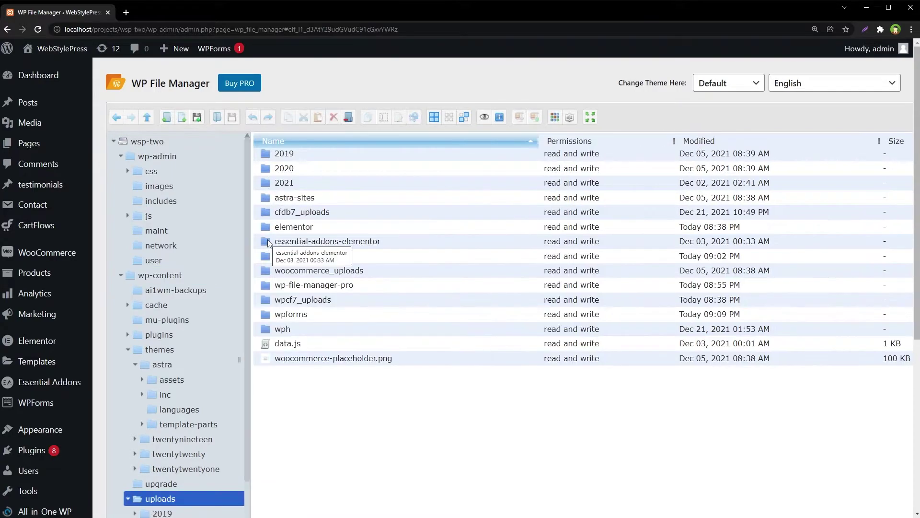
{"action": "left_click", "coordinate": [267, 157]}
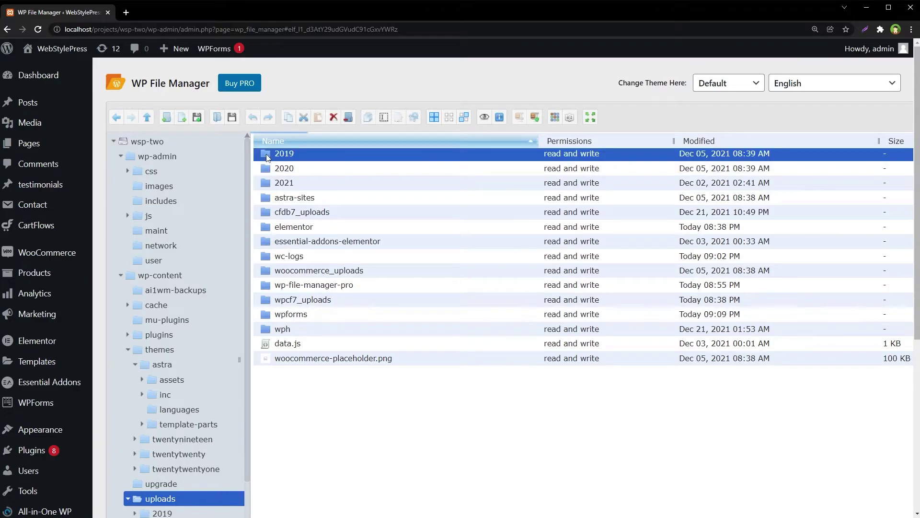
{"action": "double_click", "coordinate": [268, 157]}
{"action": "left_click", "coordinate": [268, 169]}
{"action": "double_click", "coordinate": [268, 169]}
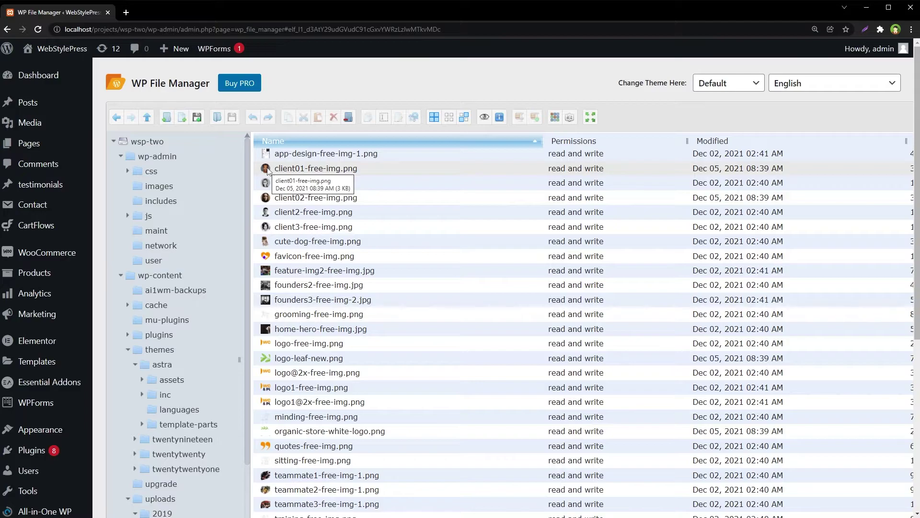
Step: Zoom the browser out to fit the file manager and open search with its scope options
{"action": "scroll", "coordinate": [270, 173], "scroll_direction": "right", "scroll_amount": 5}
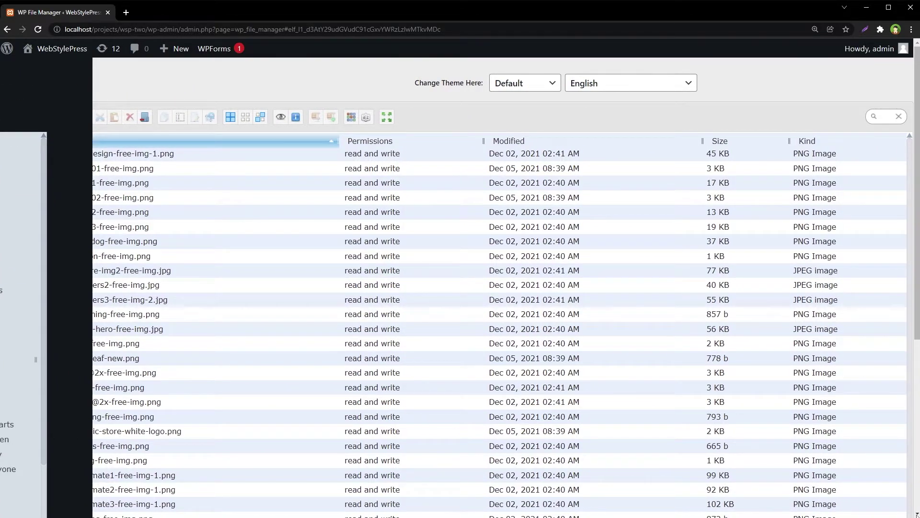
{"action": "left_click", "coordinate": [880, 117]}
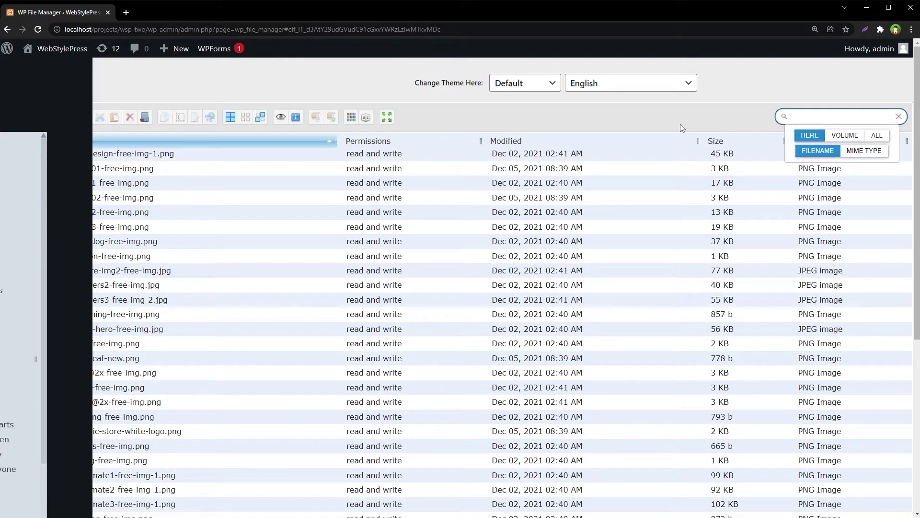
{"action": "key", "text": "ctrl+minus"}
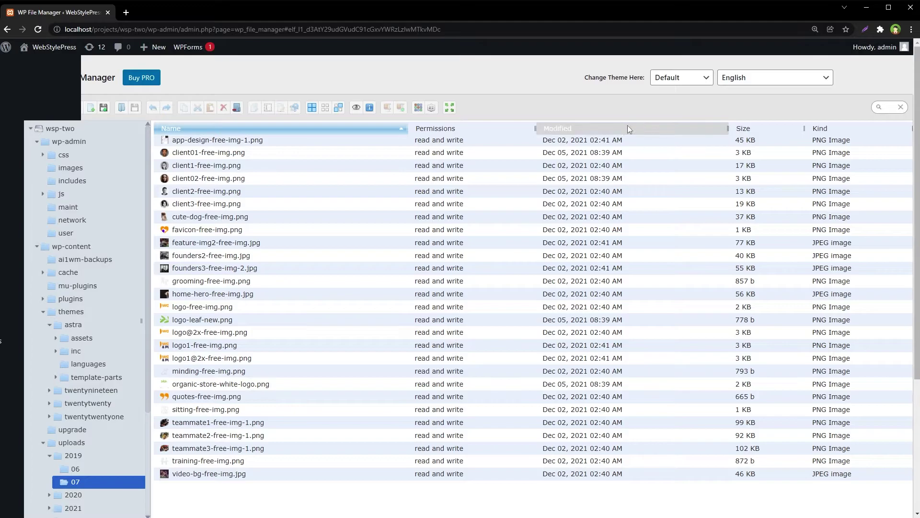
{"action": "key", "text": "ctrl+minus"}
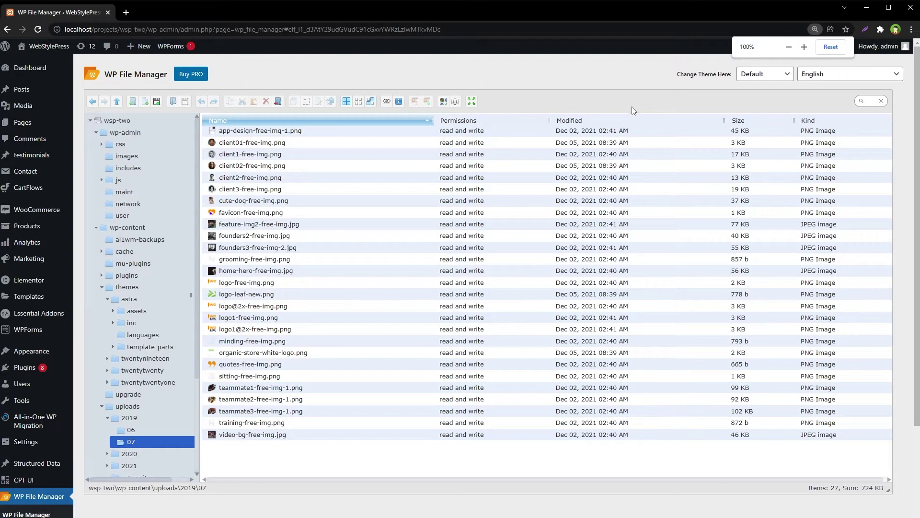
{"action": "left_click", "coordinate": [864, 101]}
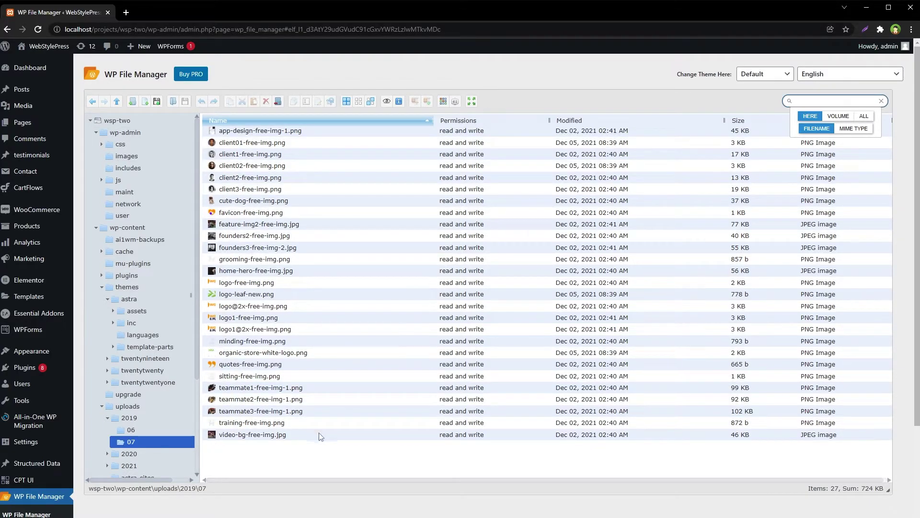
{"action": "right_click", "coordinate": [335, 451]}
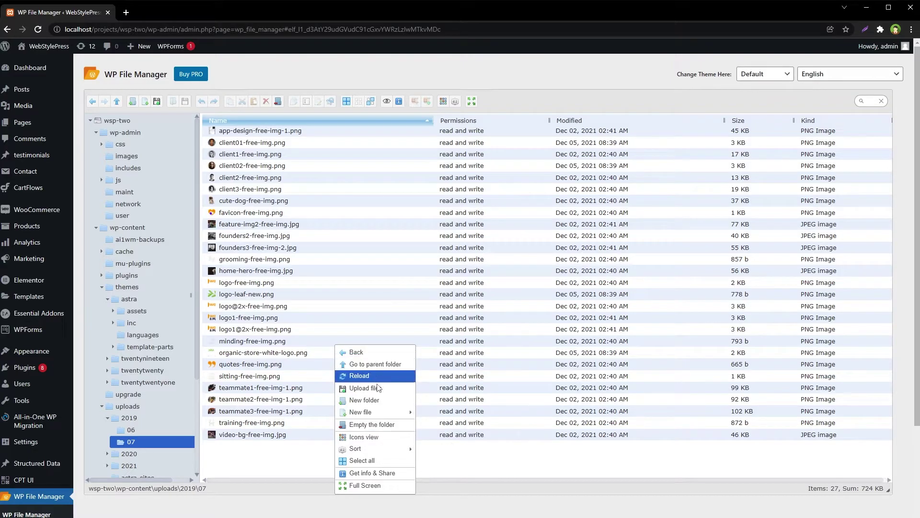
{"action": "mouse_move", "coordinate": [378, 415]}
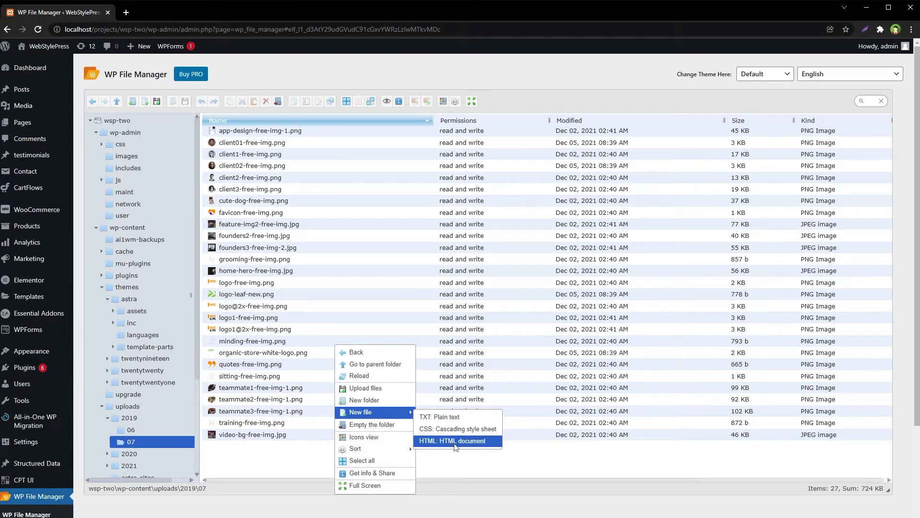
{"action": "left_click", "coordinate": [380, 437]}
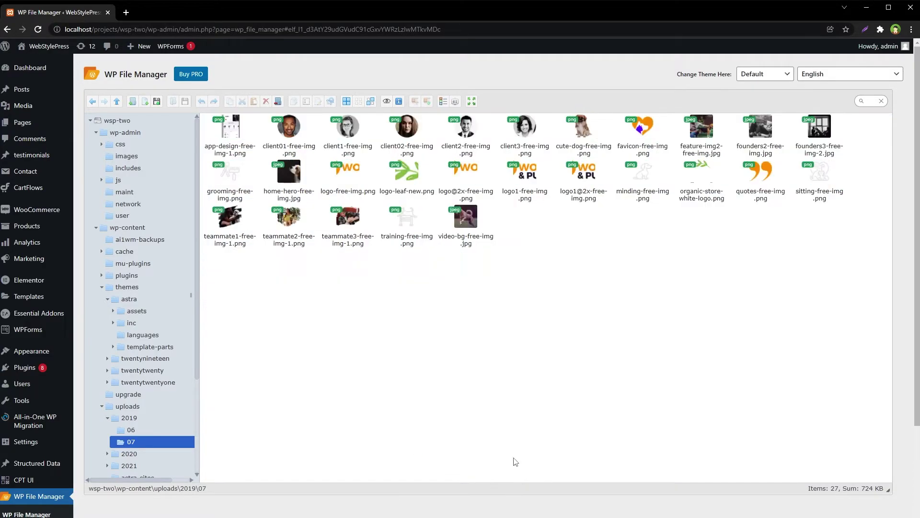
{"action": "right_click", "coordinate": [411, 316]}
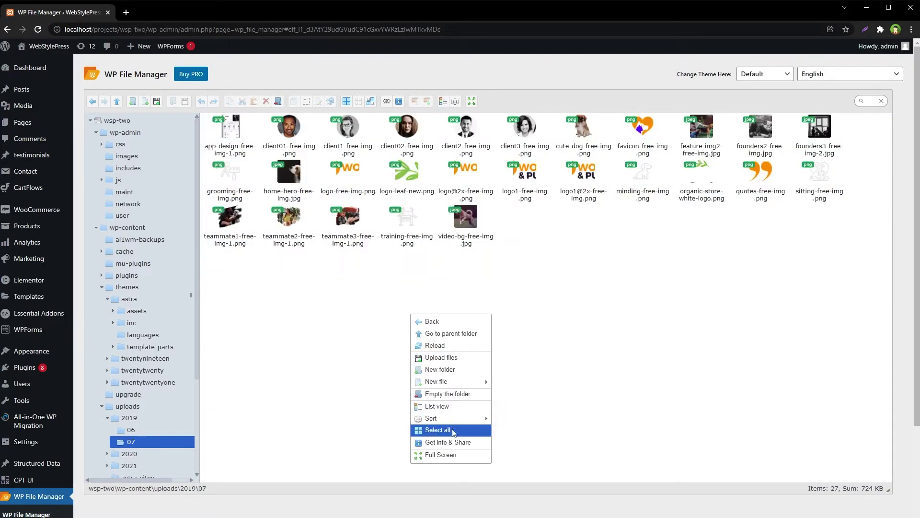
{"action": "mouse_move", "coordinate": [455, 422]}
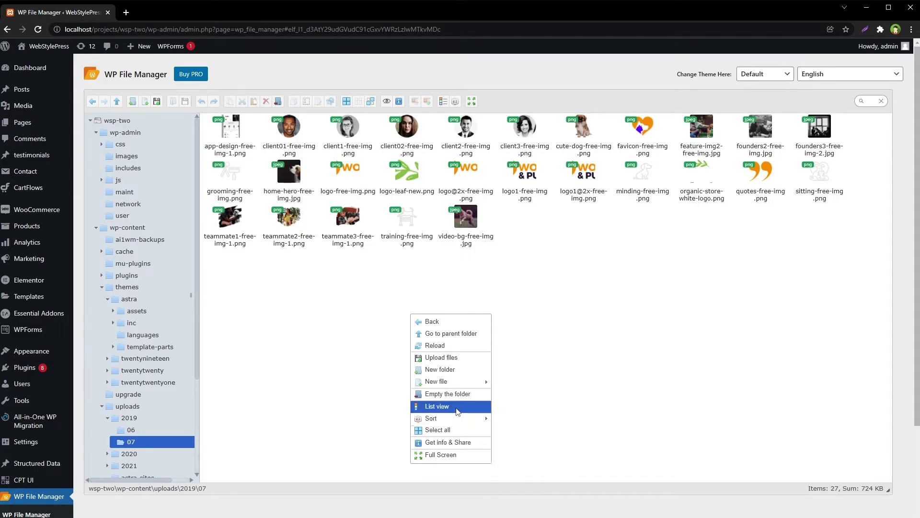
{"action": "left_click", "coordinate": [437, 406]}
{"action": "right_click", "coordinate": [432, 462]}
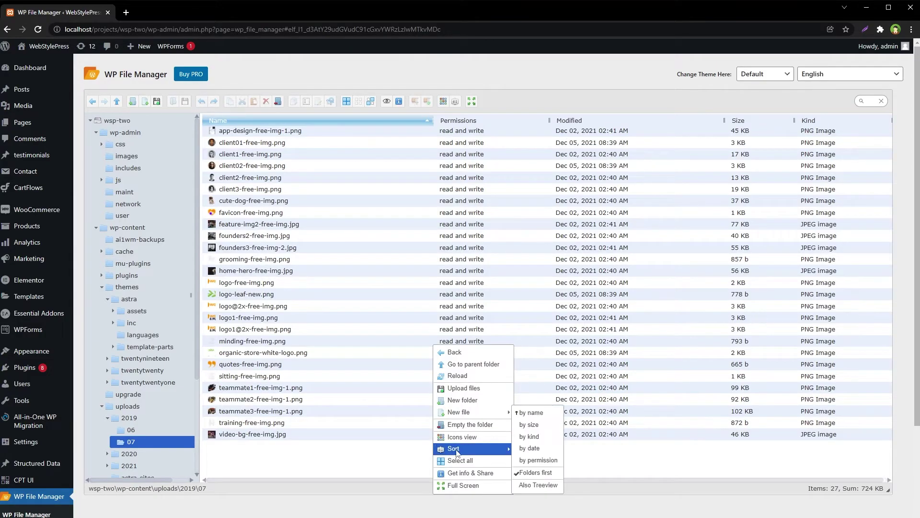
{"action": "mouse_move", "coordinate": [459, 449]}
{"action": "left_click", "coordinate": [464, 461]}
{"action": "left_click", "coordinate": [382, 464]}
{"action": "right_click", "coordinate": [381, 461]}
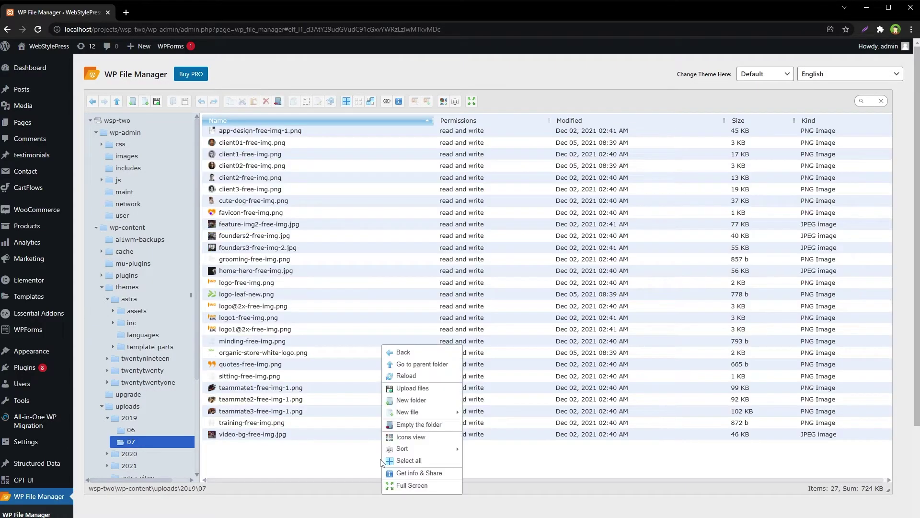
{"action": "left_click", "coordinate": [348, 464]}
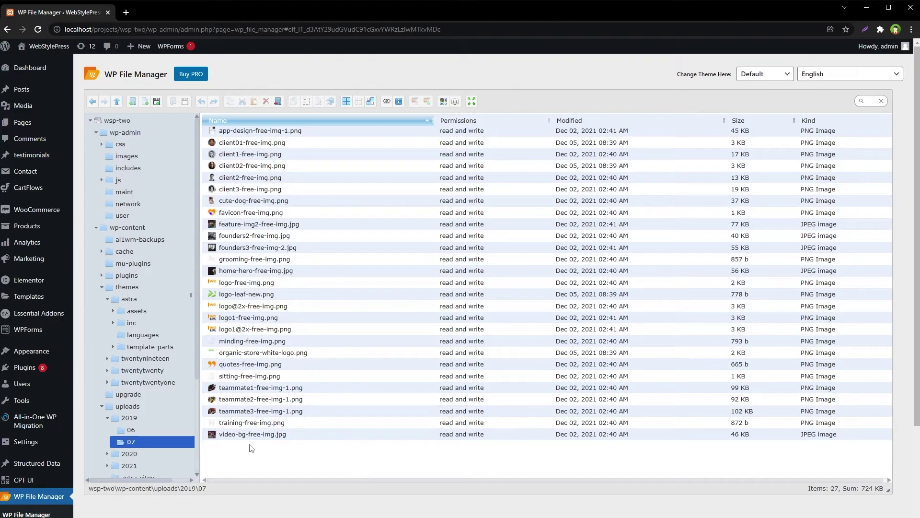
{"action": "left_click_drag", "start_coordinate": [217, 436], "coordinate": [297, 454]}
Step: Apply the Dark theme, make the panel taller, and return to the wsp-two root
{"action": "left_click", "coordinate": [763, 76]}
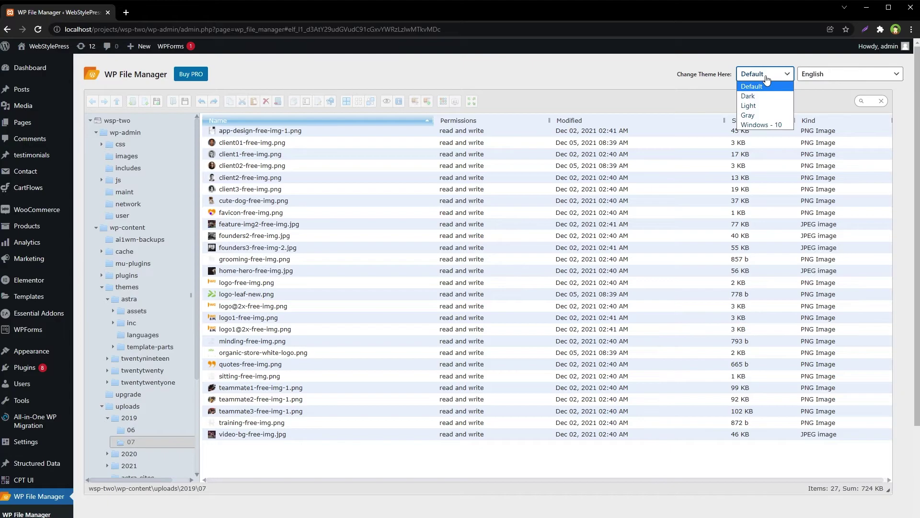
{"action": "left_click", "coordinate": [769, 97]}
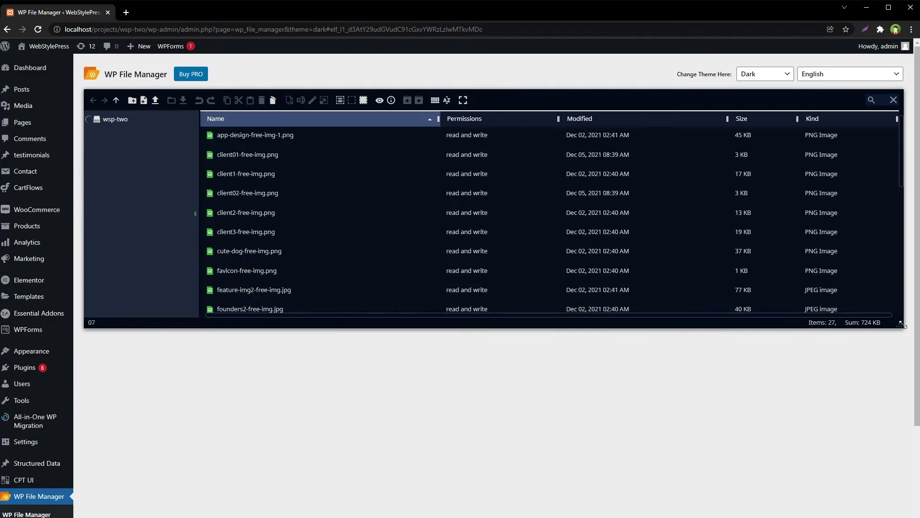
{"action": "left_click_drag", "start_coordinate": [899, 325], "coordinate": [905, 506]}
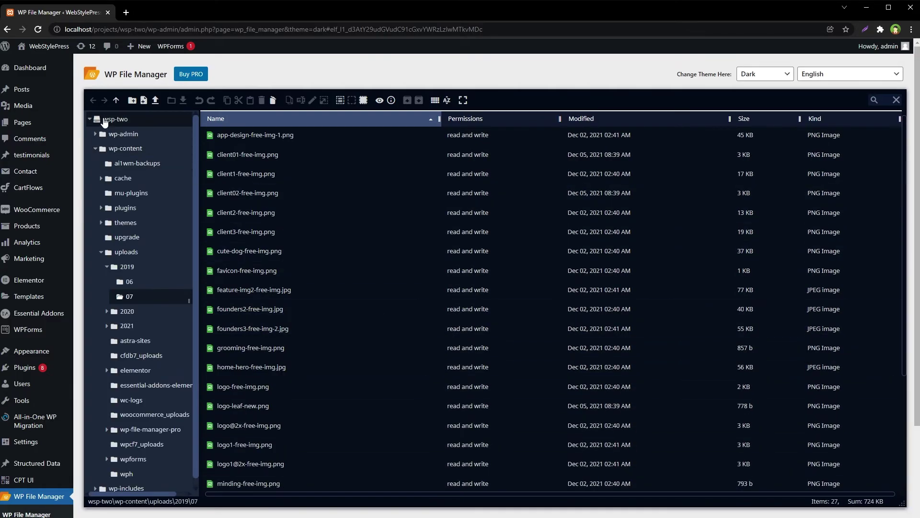
{"action": "left_click", "coordinate": [106, 120]}
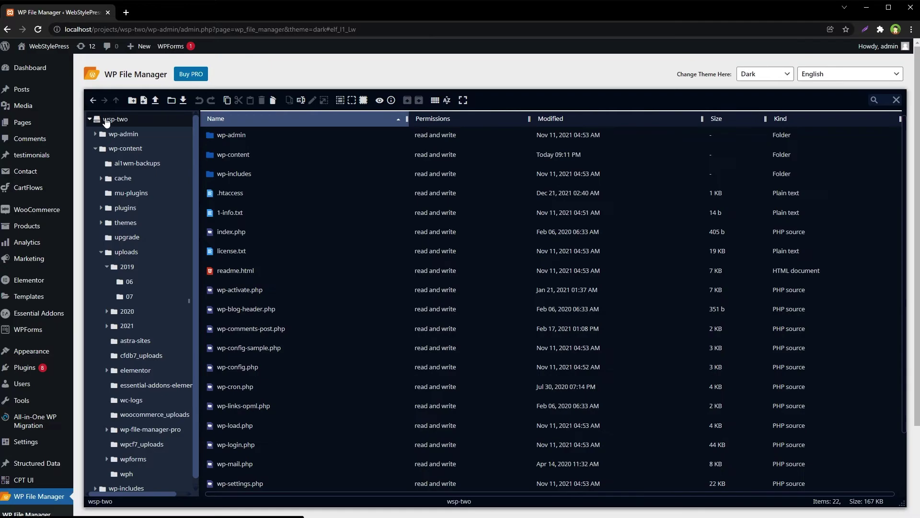
Step: Switch the theme to Windows - 10, then back to Dark
{"action": "left_click", "coordinate": [772, 77]}
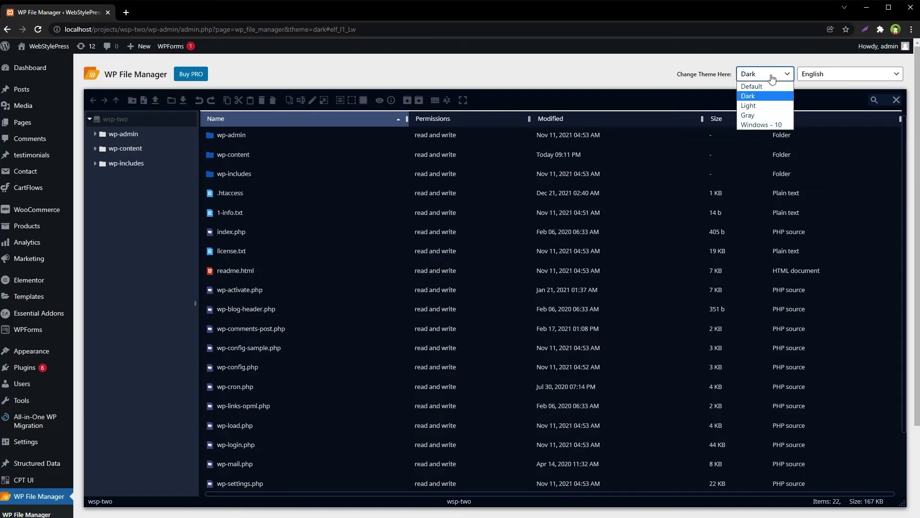
{"action": "left_click", "coordinate": [762, 125]}
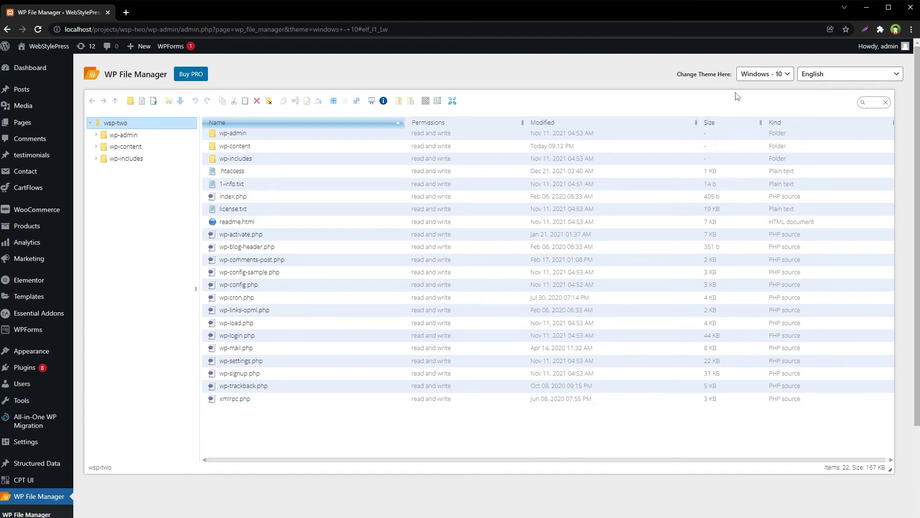
{"action": "left_click", "coordinate": [763, 74]}
{"action": "left_click", "coordinate": [750, 95]}
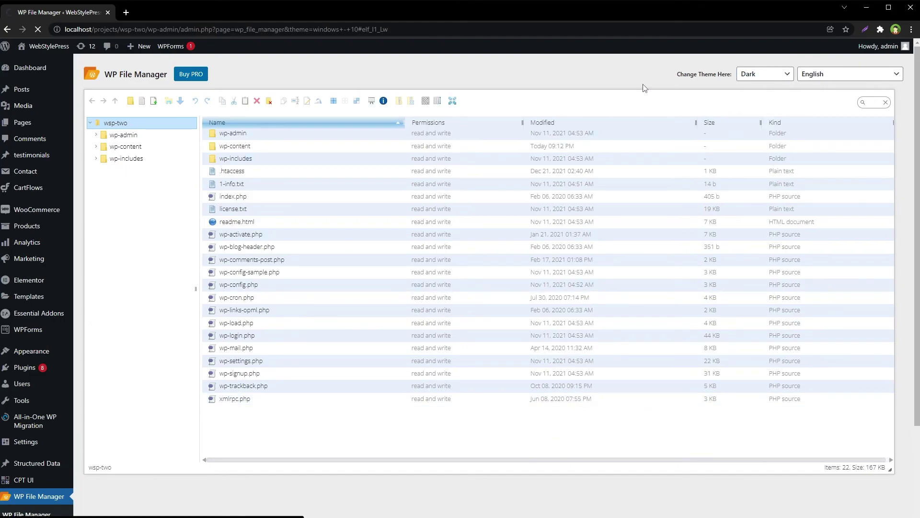